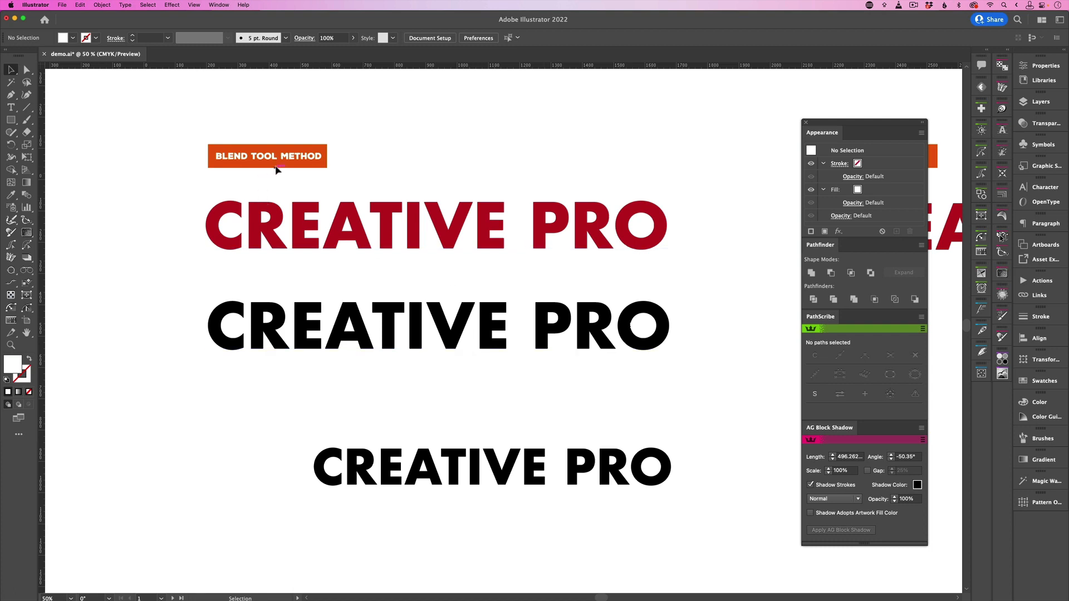
Blend the two black CREATIVE PRO text objects using Specified Steps spacing of 256
{"action": "left_click_drag", "start_coordinate": [171, 299], "coordinate": [563, 491]}
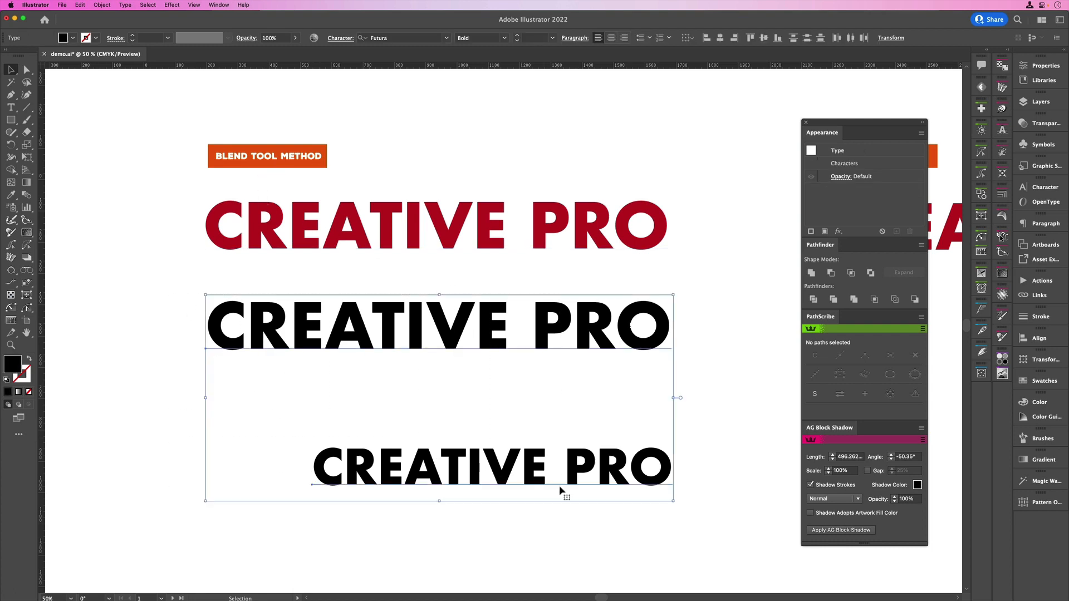
{"action": "double_click", "coordinate": [26, 194]}
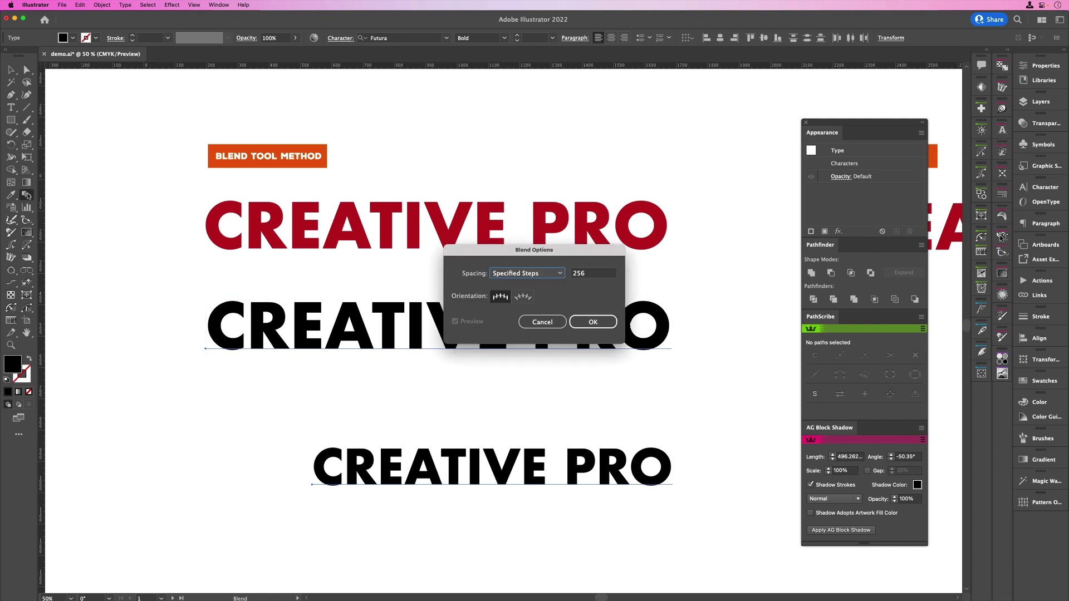
{"action": "left_click", "coordinate": [560, 274]}
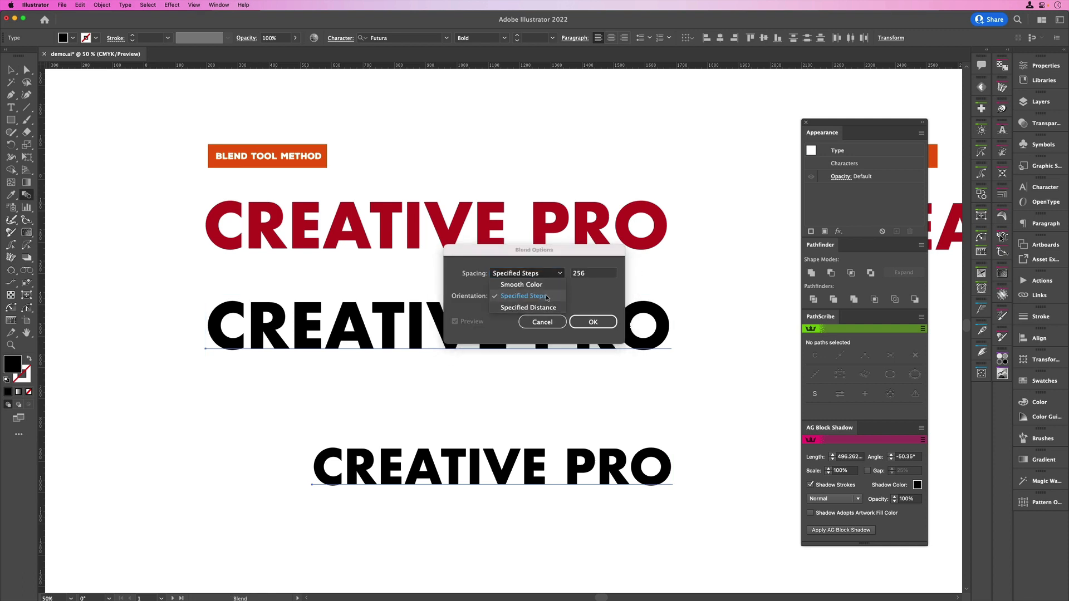
{"action": "left_click", "coordinate": [547, 297]}
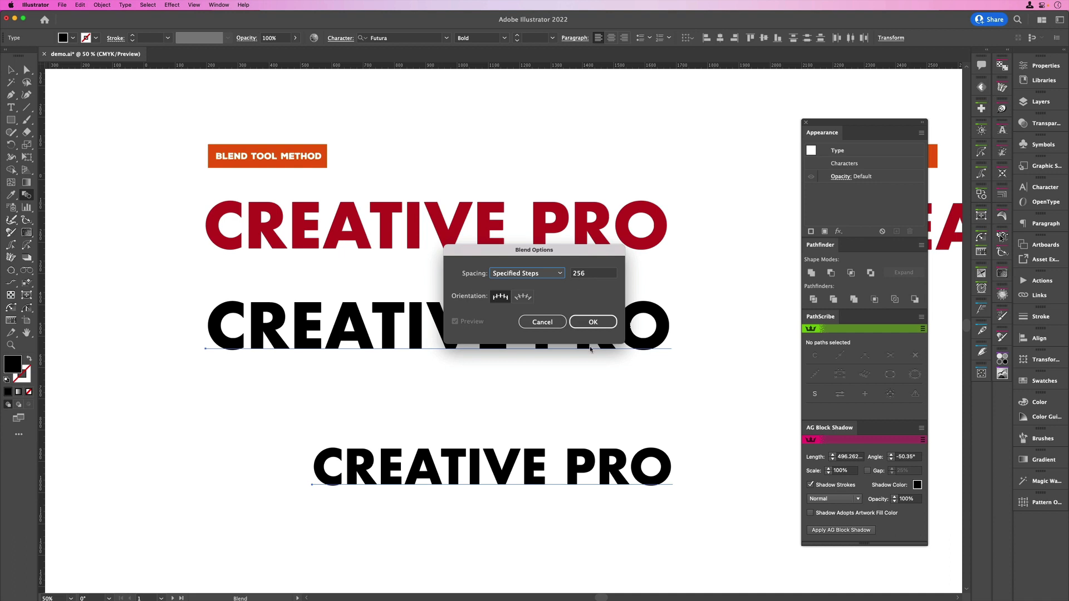
{"action": "left_click", "coordinate": [593, 321]}
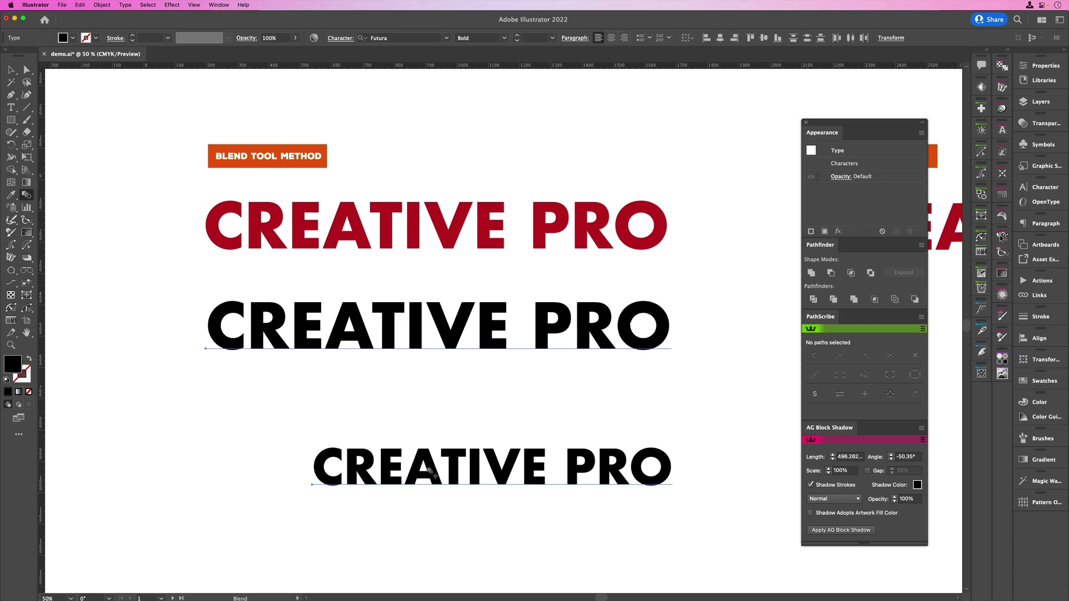
{"action": "left_click", "coordinate": [430, 471]}
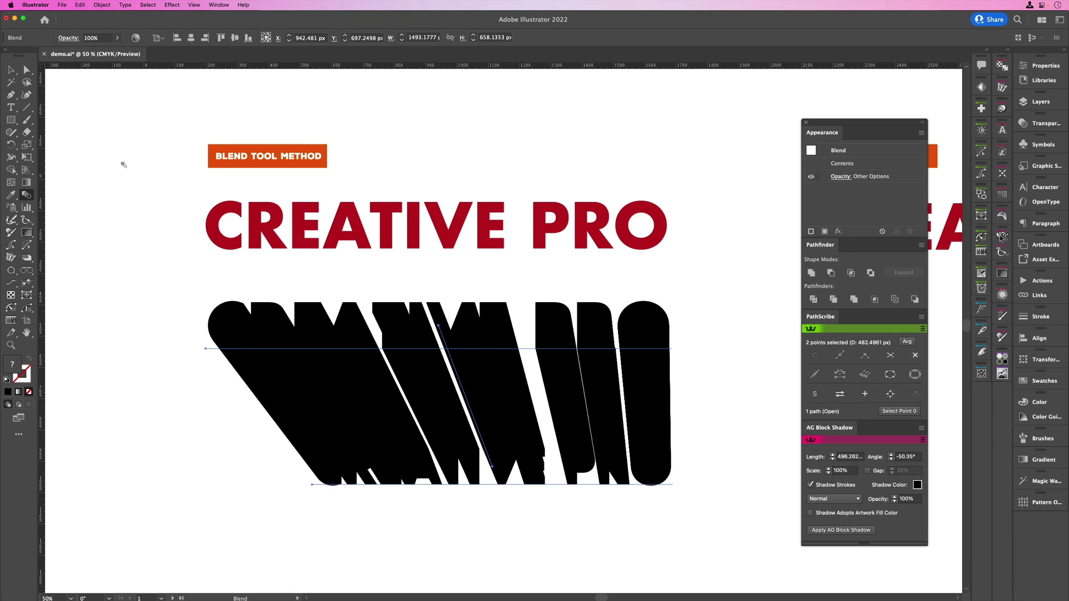
Move the red CREATIVE PRO text down onto the front face of the black blend
{"action": "left_click", "coordinate": [10, 70]}
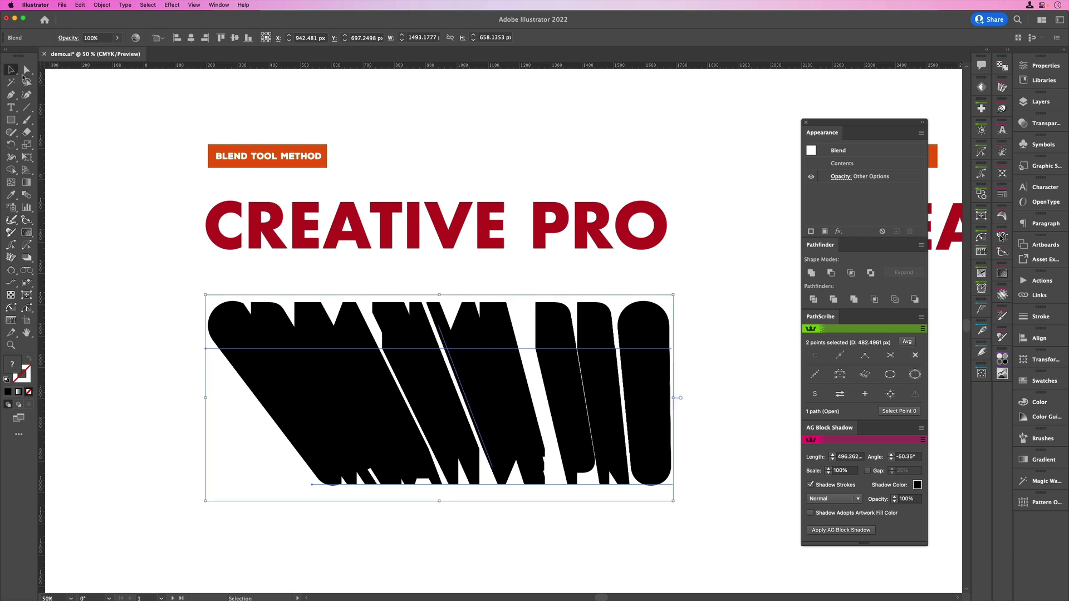
{"action": "left_click", "coordinate": [303, 228]}
{"action": "left_click_drag", "start_coordinate": [302, 229], "coordinate": [304, 327]}
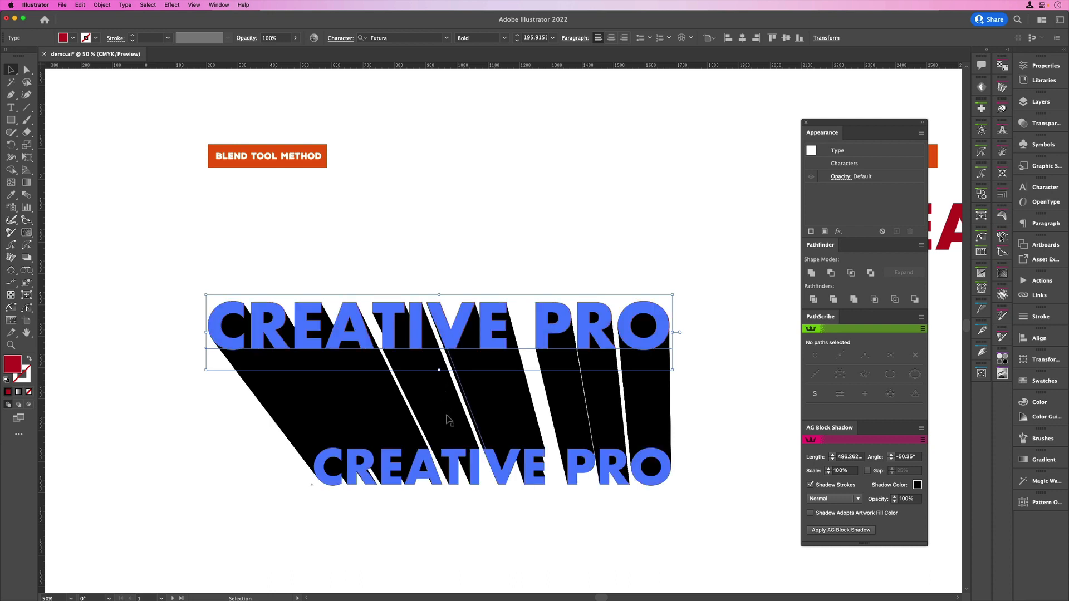
Inside the blend, move the smaller back text up and to the right to change the shadow's direction, then exit isolation
{"action": "double_click", "coordinate": [450, 470]}
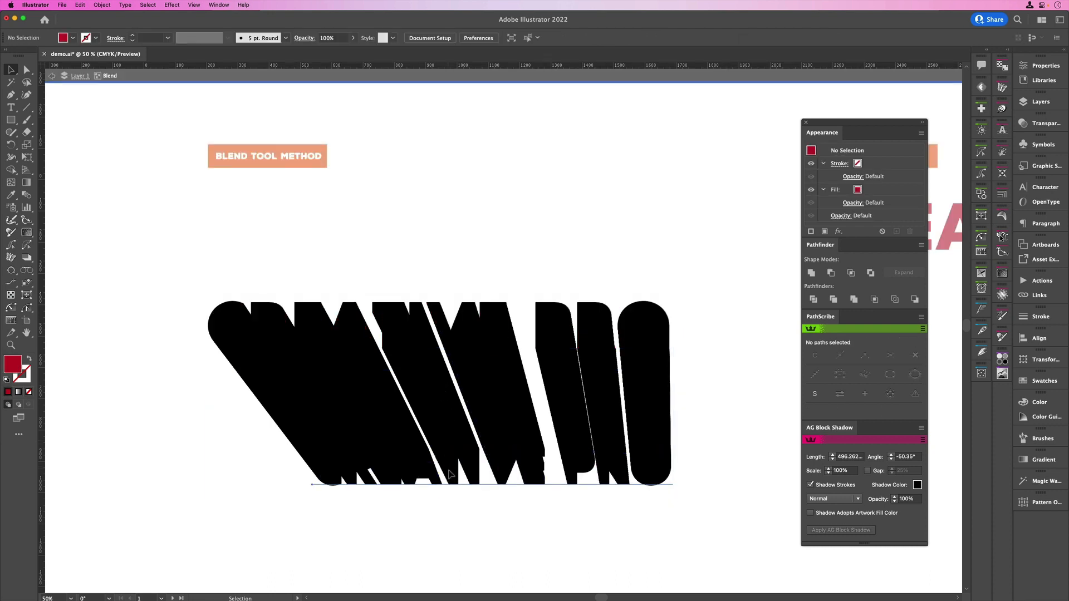
{"action": "left_click_drag", "start_coordinate": [450, 470], "coordinate": [492, 428]}
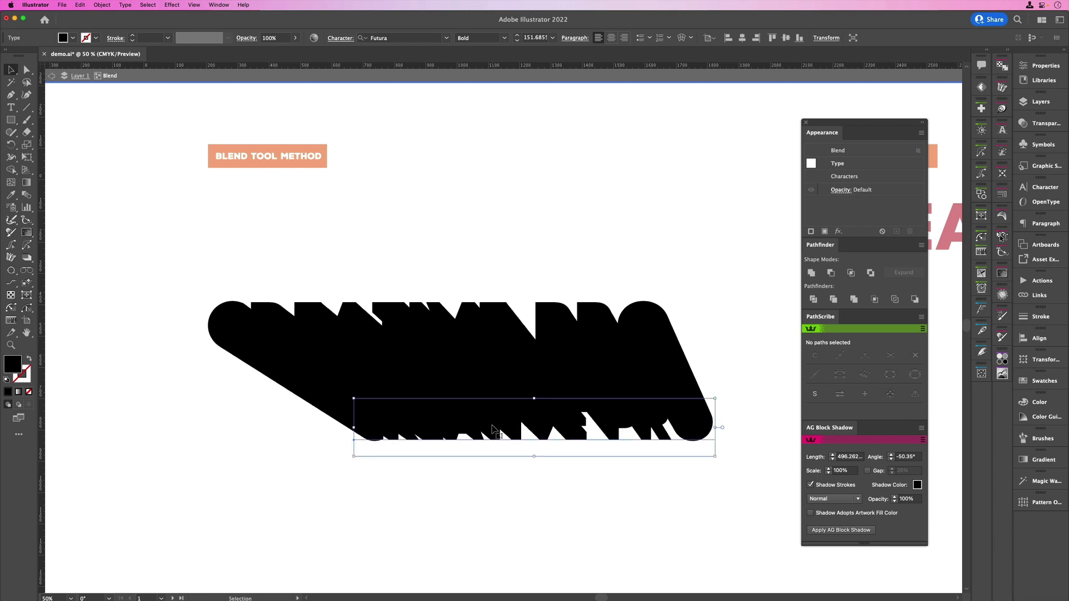
{"action": "double_click", "coordinate": [415, 484]}
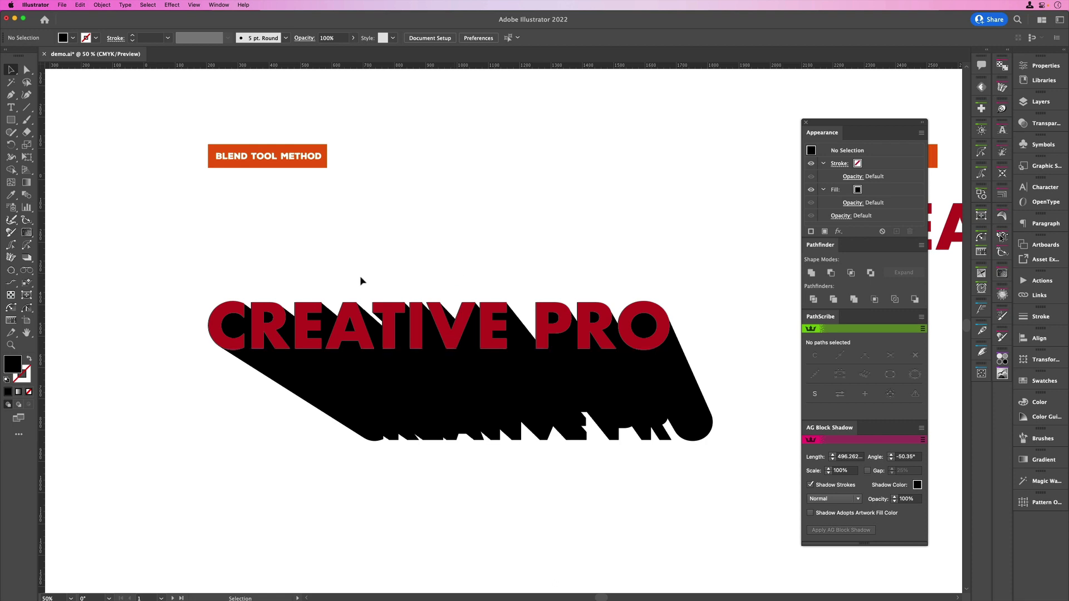
Expand the red text and blend with Object and Fill enabled, and convert the lettering to outlines
{"action": "left_click_drag", "start_coordinate": [251, 255], "coordinate": [562, 468]}
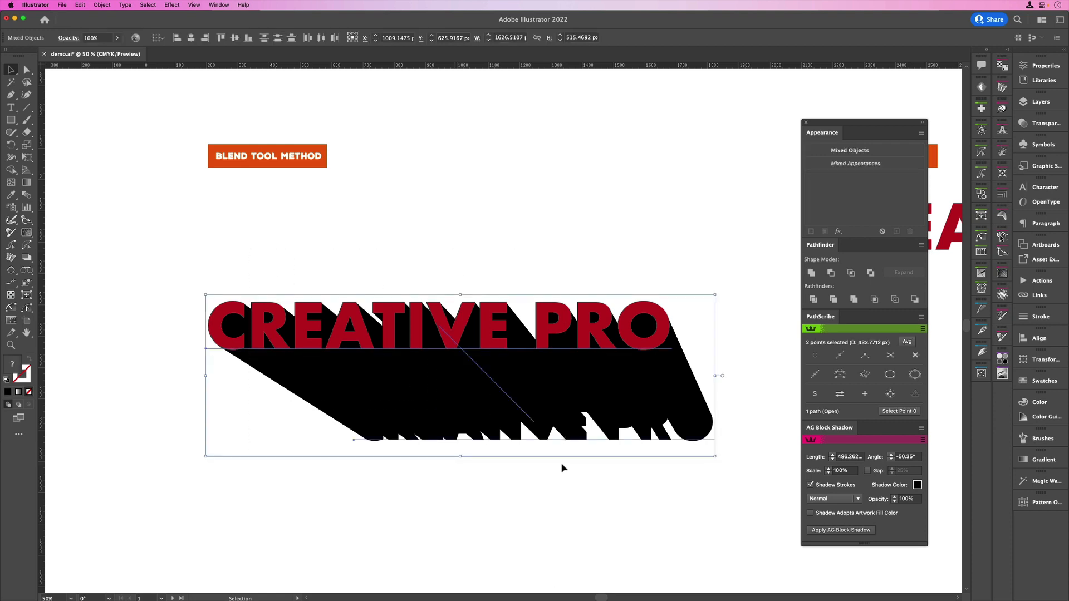
{"action": "left_click", "coordinate": [103, 6]}
{"action": "left_click", "coordinate": [117, 215]}
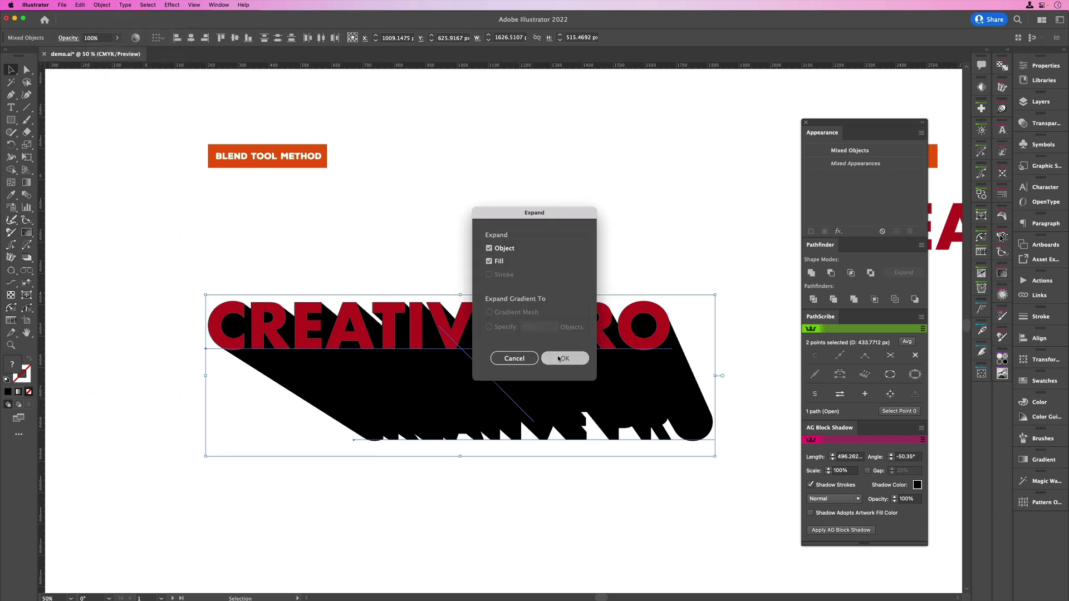
{"action": "left_click", "coordinate": [555, 357]}
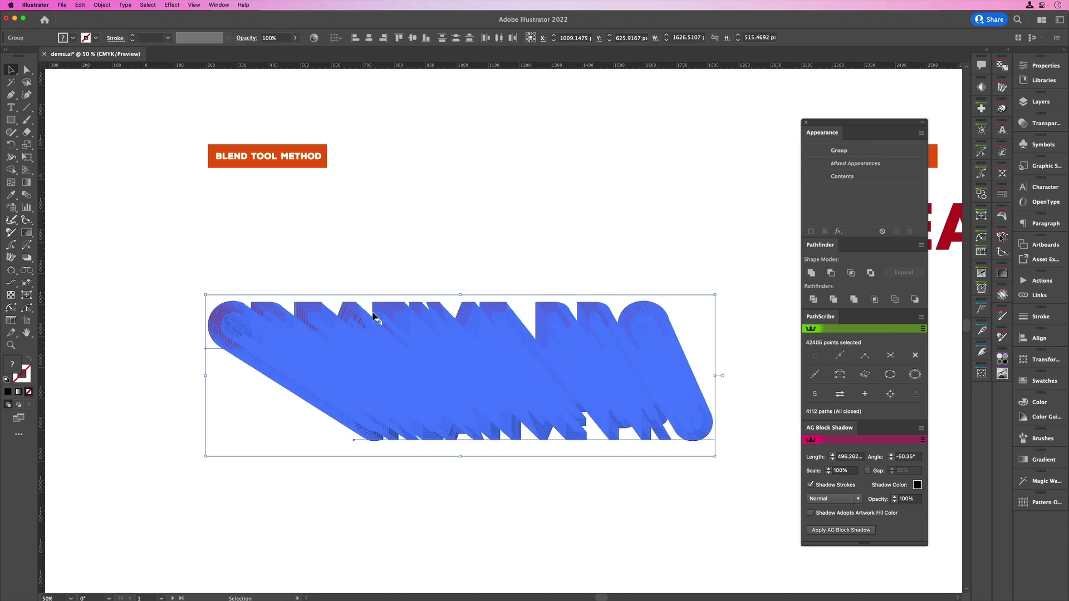
{"action": "left_click", "coordinate": [126, 5]}
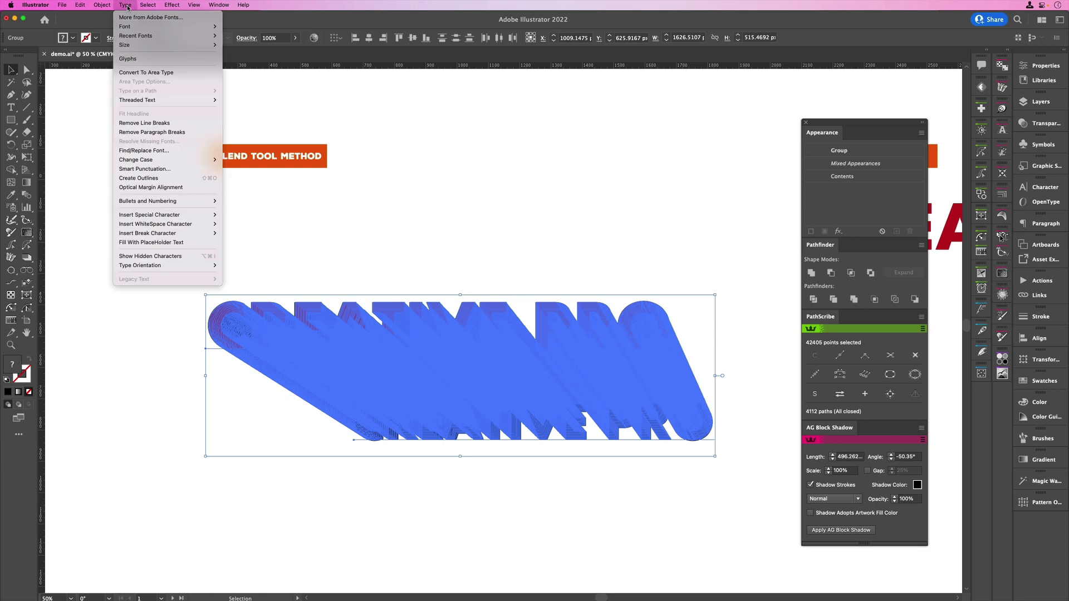
{"action": "left_click", "coordinate": [149, 178]}
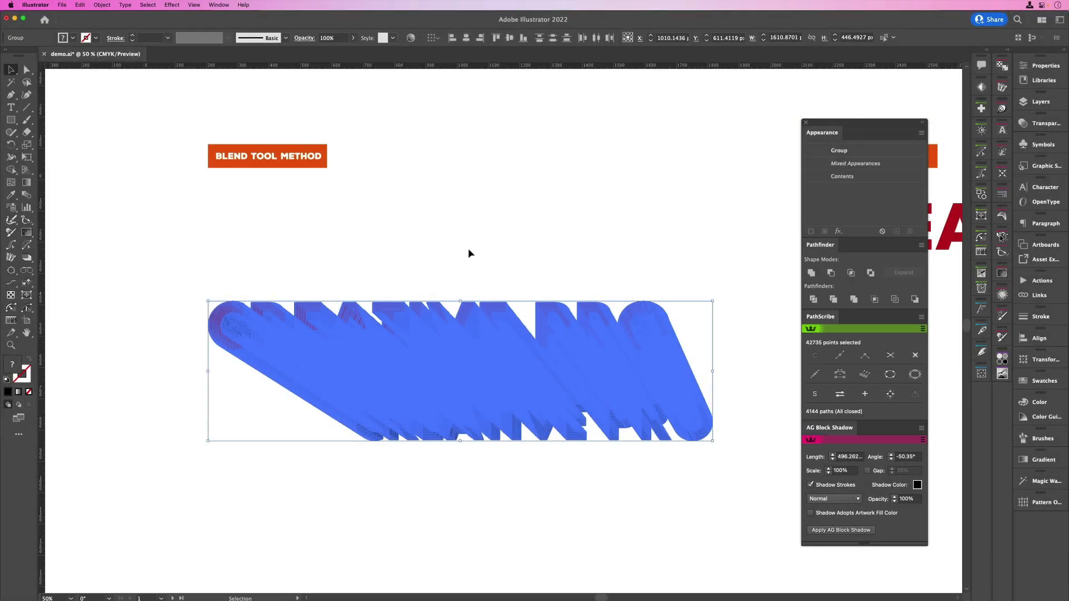
Examine the expanded lettering's path structure in Outline view, with and without the selection, and return to Preview
{"action": "key", "text": "super+y"}
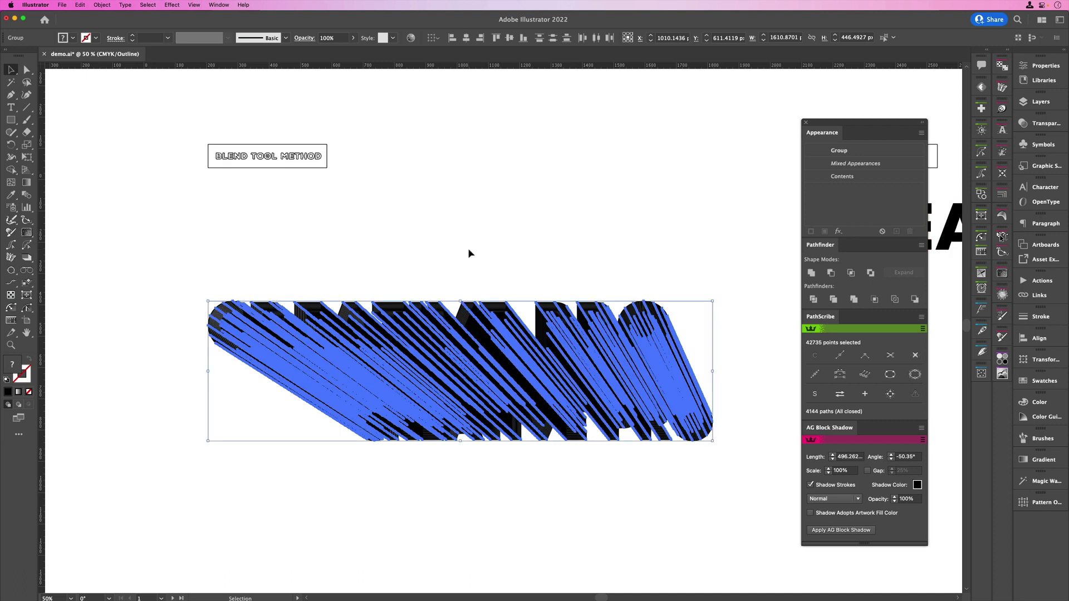
{"action": "left_click", "coordinate": [468, 254]}
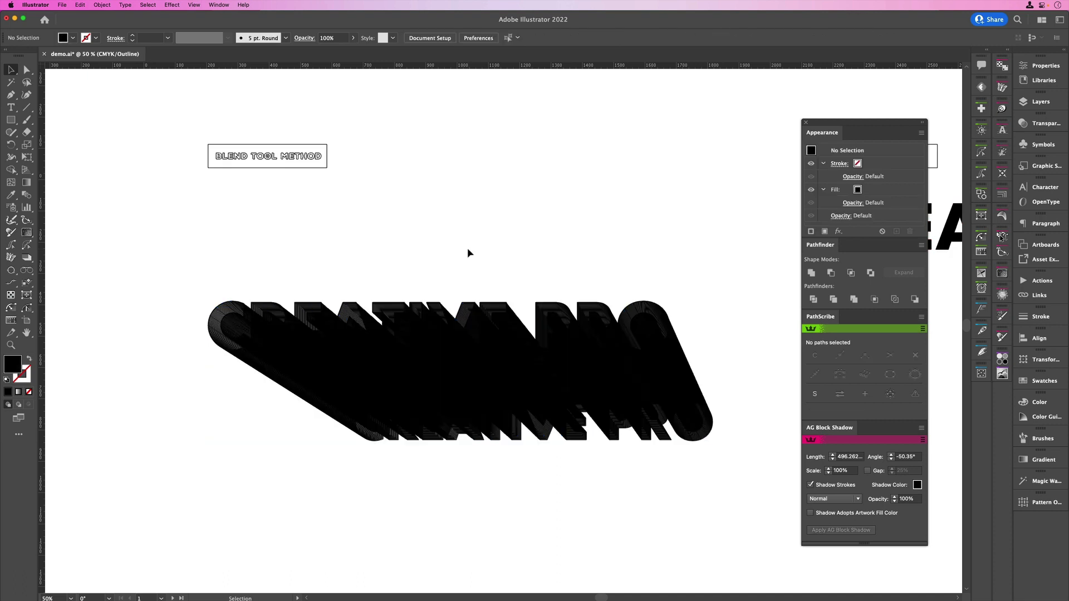
{"action": "key", "text": "super+y"}
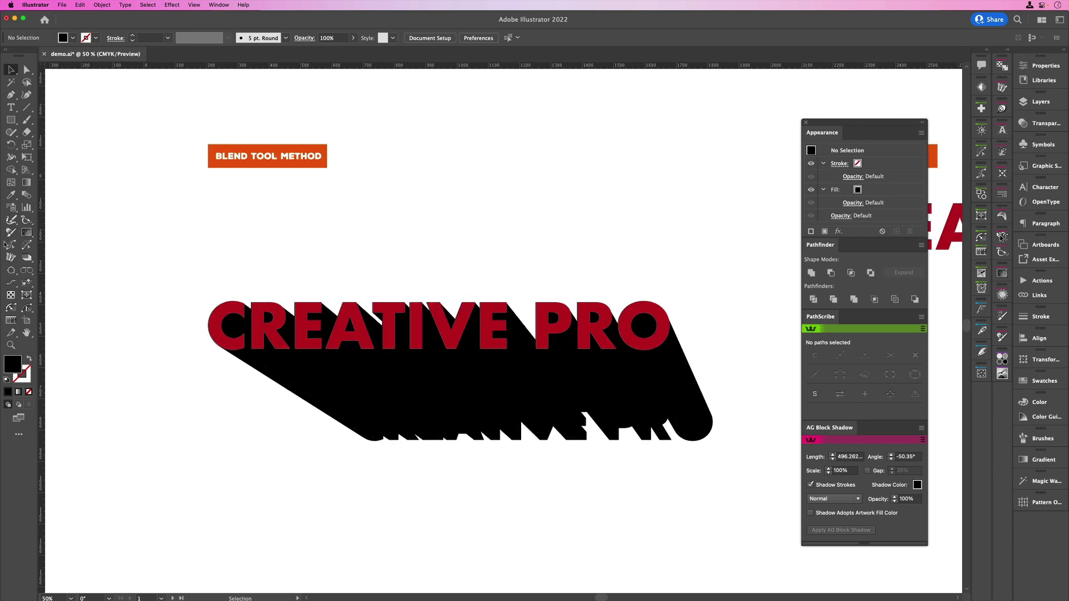
Inspect the bottom edge of the expanded blend shadow at 400% and examine its anchor points with Direct Selection
{"action": "left_click", "coordinate": [11, 345]}
{"action": "left_click", "coordinate": [409, 435]}
{"action": "left_click", "coordinate": [510, 333]}
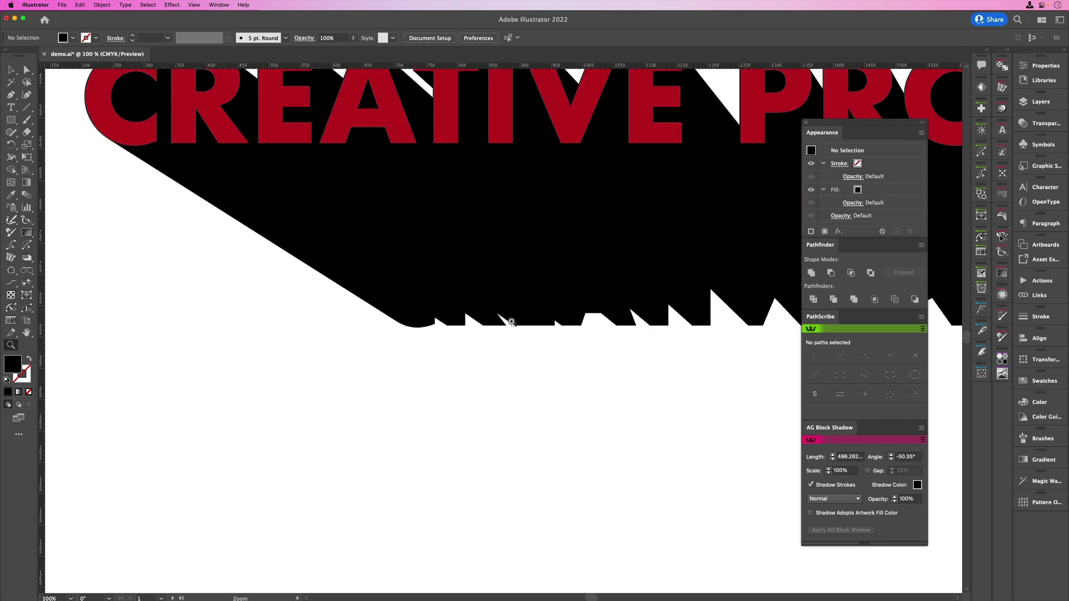
{"action": "left_click", "coordinate": [509, 322]}
{"action": "left_click", "coordinate": [504, 323]}
{"action": "left_click", "coordinate": [501, 323]}
{"action": "left_click", "coordinate": [499, 322]}
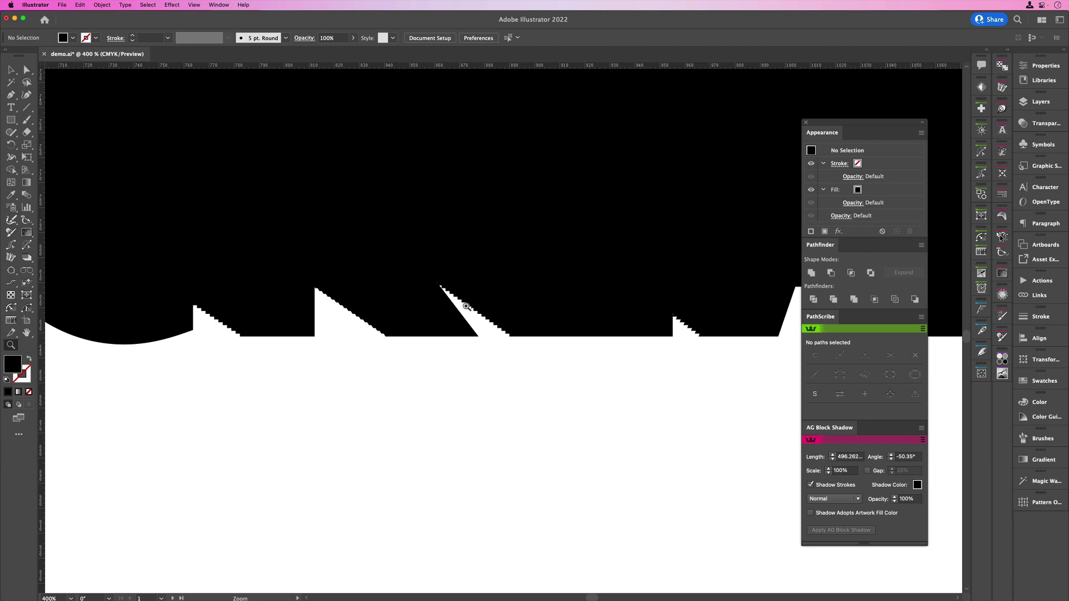
{"action": "key", "text": "a"}
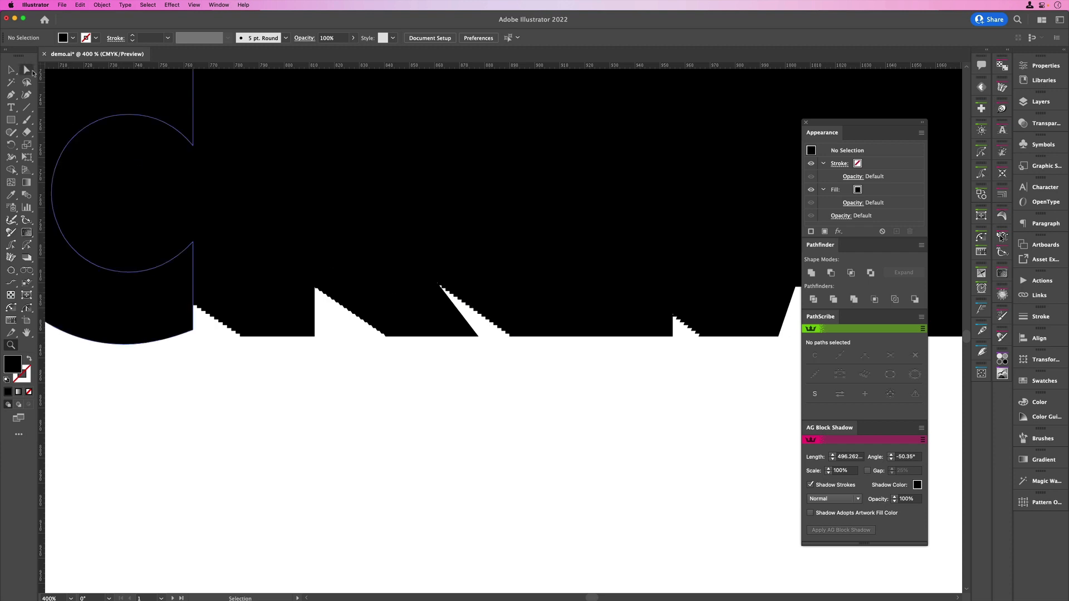
{"action": "left_click_drag", "start_coordinate": [554, 402], "coordinate": [402, 257]}
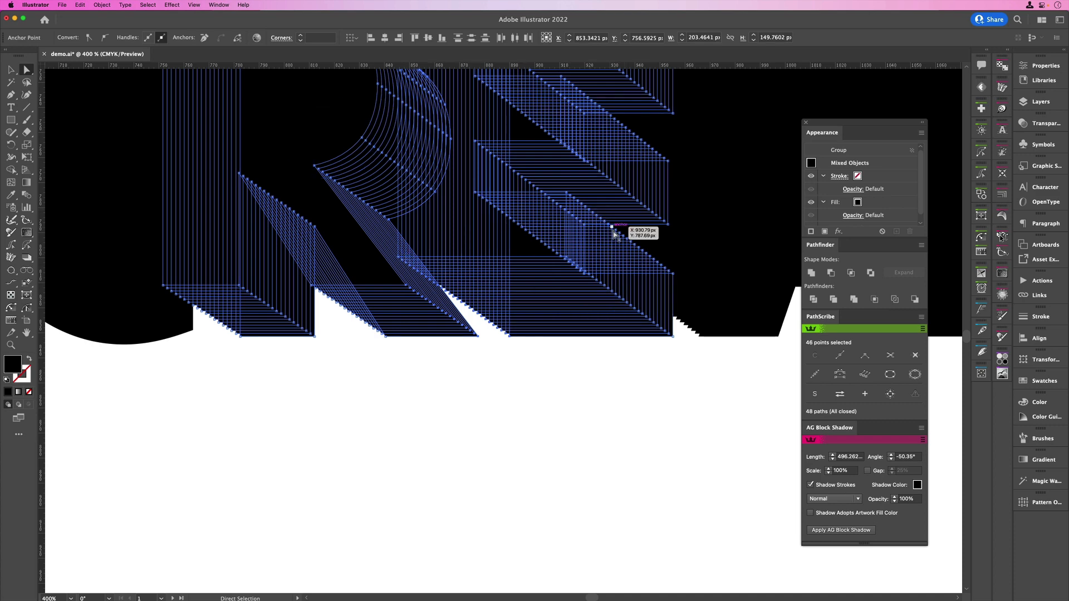
{"action": "left_click", "coordinate": [553, 440]}
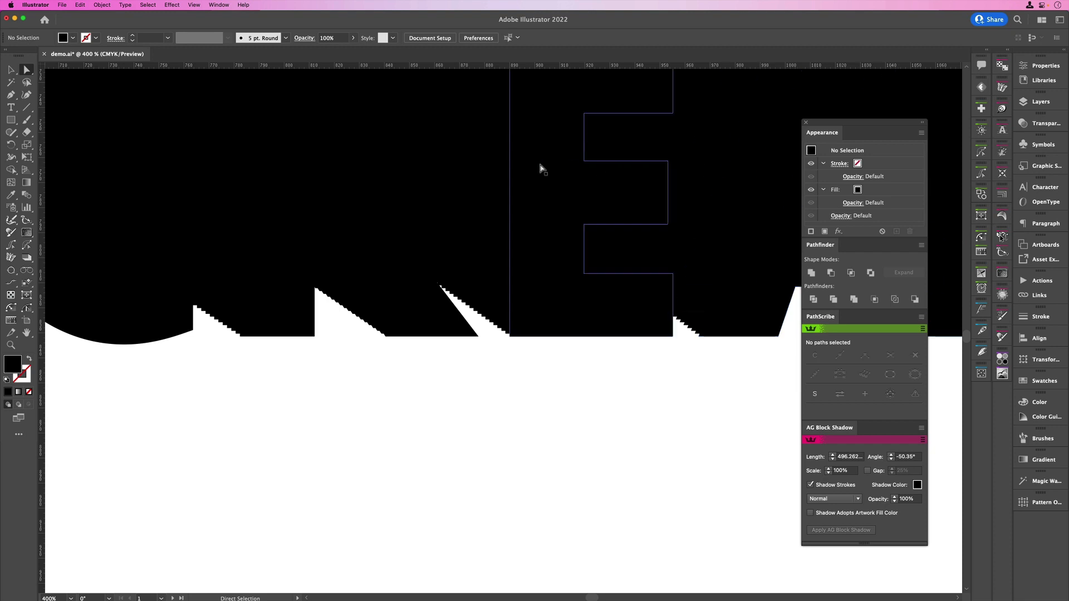
{"action": "left_click", "coordinate": [11, 70]}
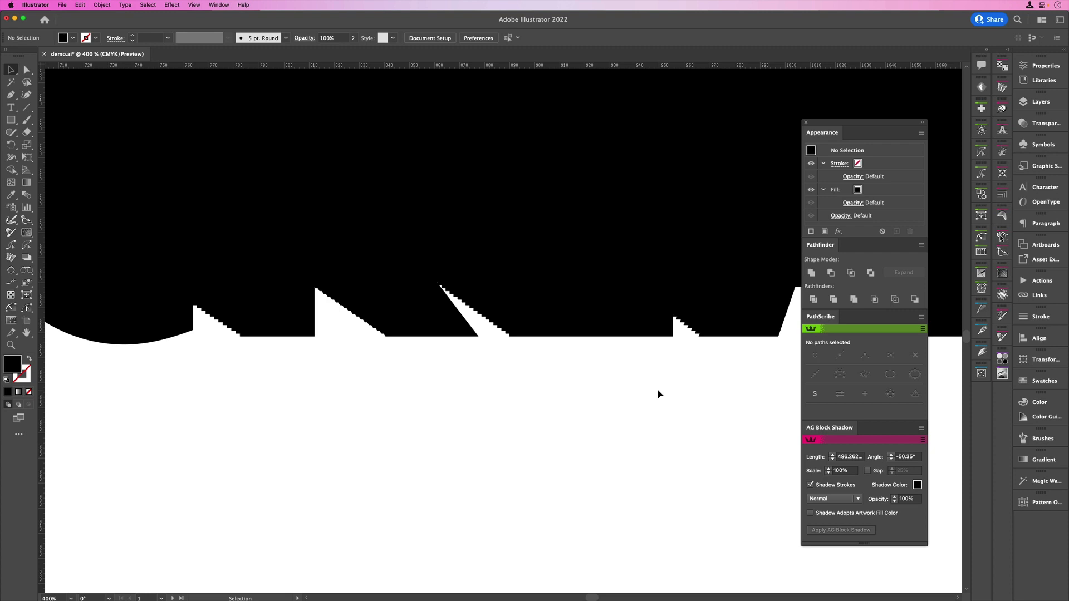
Add an AG Block Shadow about 354 px long at about -49° to the red CREATIVE PRO text under the AG BLOCK SHADOW label
{"action": "key", "text": "super+0"}
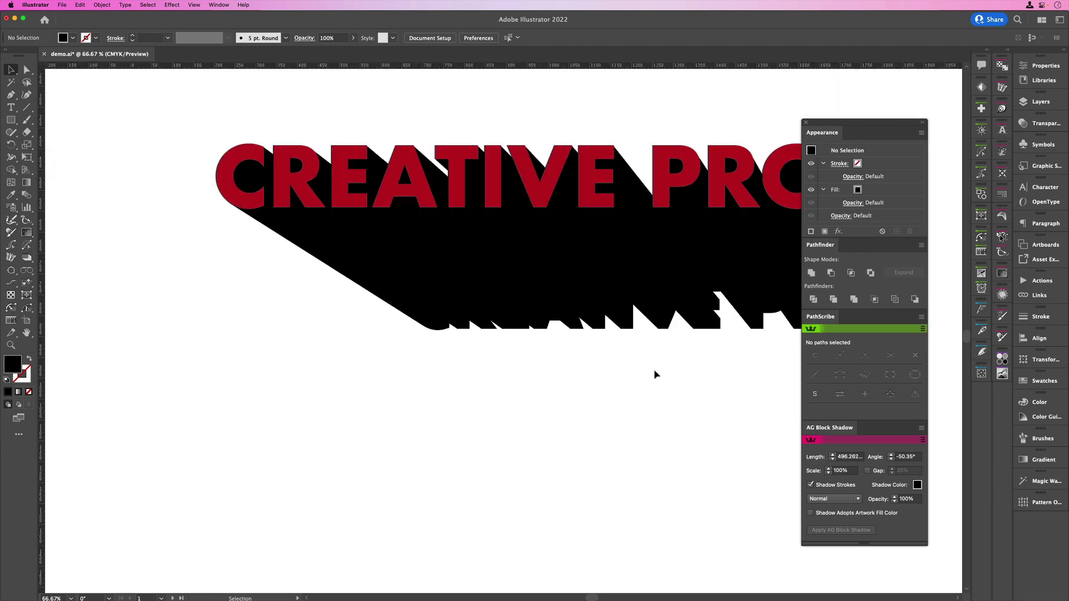
{"action": "scroll", "coordinate": [654, 365], "scroll_direction": "right", "scroll_amount": 10}
{"action": "scroll", "coordinate": [640, 362], "scroll_direction": "up", "scroll_amount": 2}
{"action": "scroll", "coordinate": [620, 360], "scroll_direction": "right", "scroll_amount": 15}
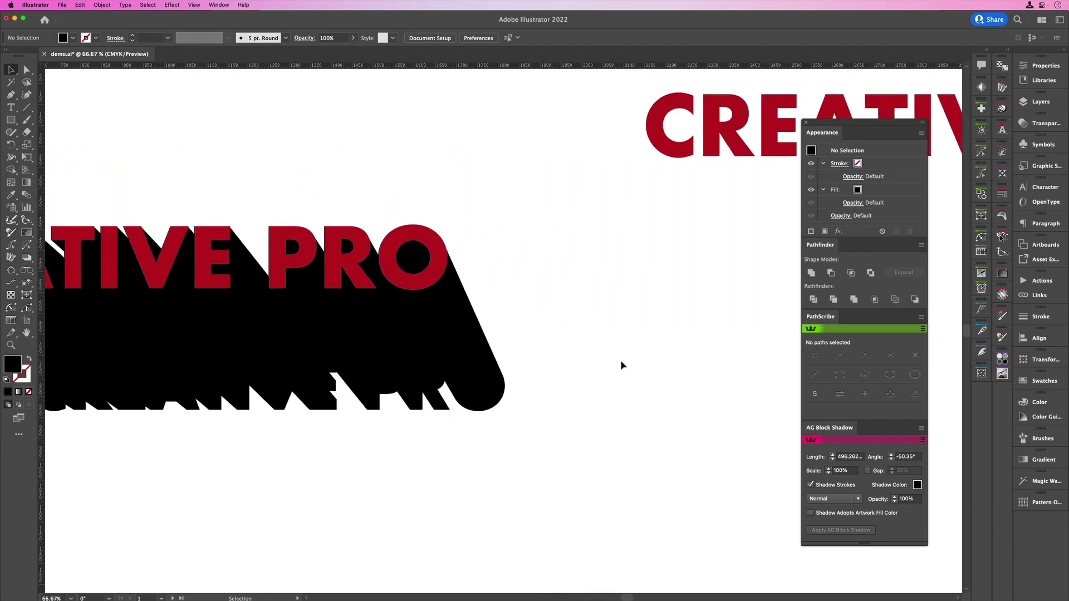
{"action": "scroll", "coordinate": [583, 356], "scroll_direction": "up", "scroll_amount": 5}
{"action": "scroll", "coordinate": [573, 362], "scroll_direction": "right", "scroll_amount": 4}
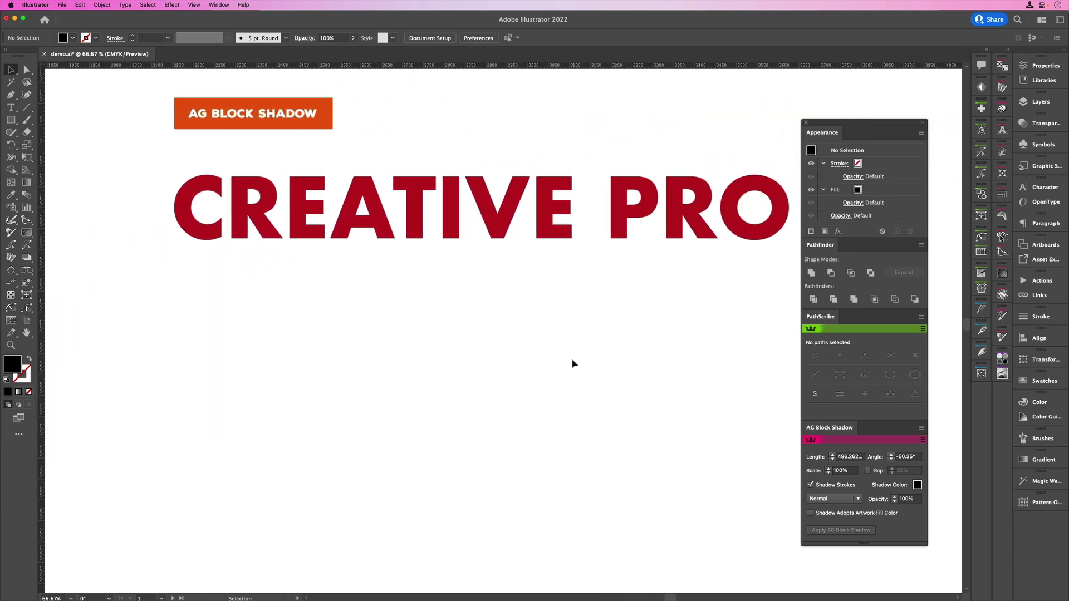
{"action": "scroll", "coordinate": [573, 362], "scroll_direction": "up", "scroll_amount": 2}
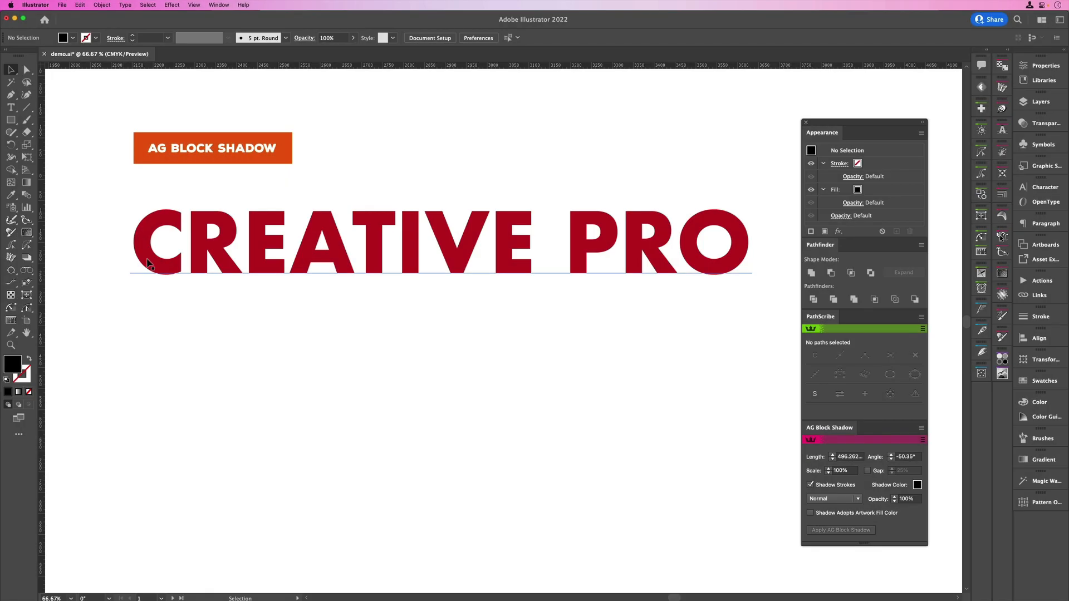
{"action": "left_click", "coordinate": [139, 255]}
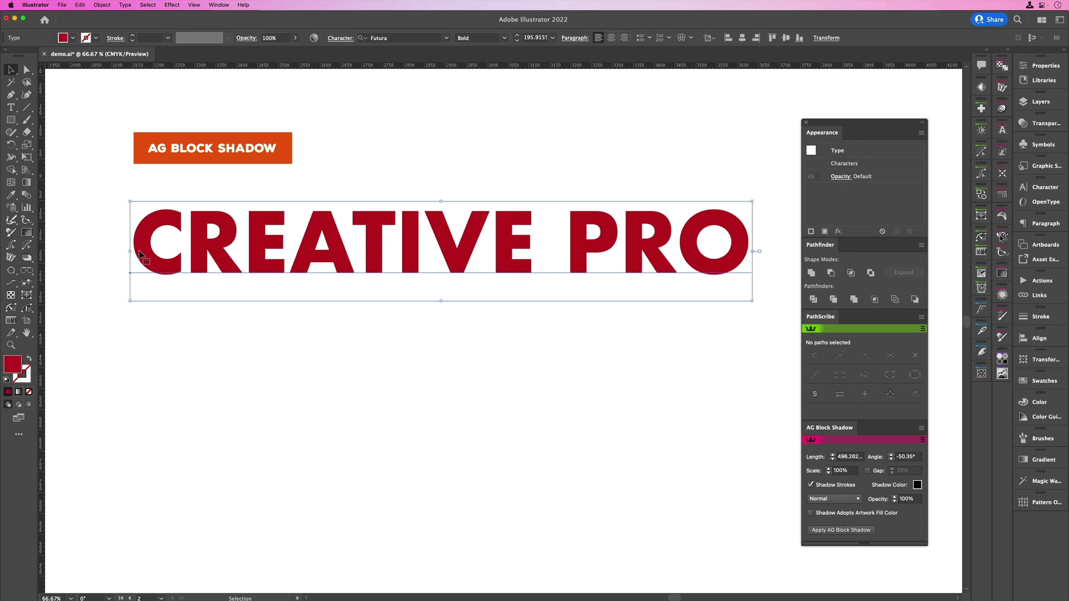
{"action": "left_click", "coordinate": [27, 258]}
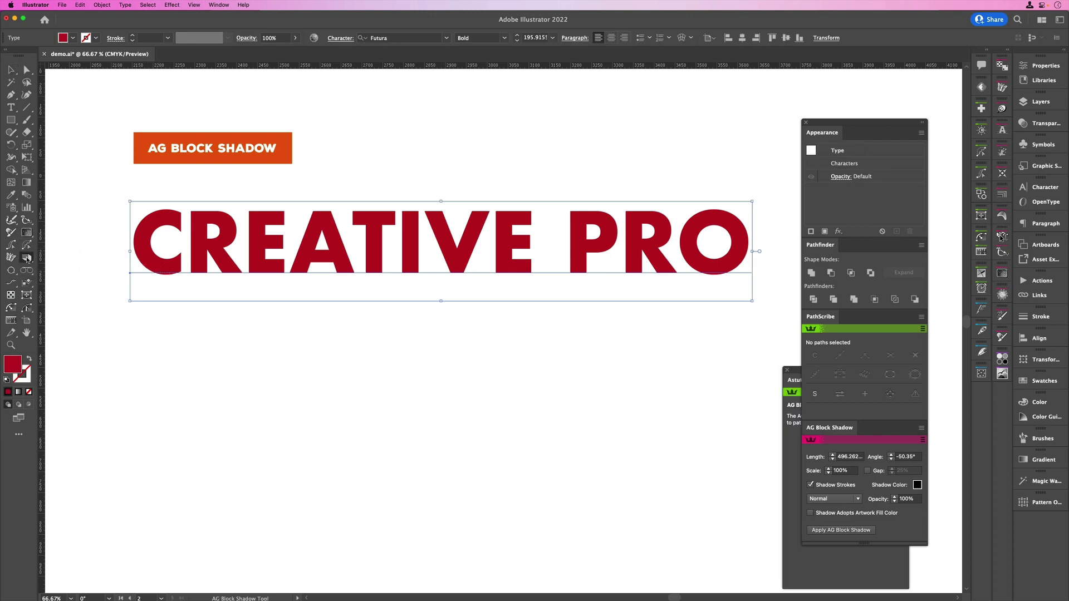
{"action": "left_click_drag", "start_coordinate": [218, 292], "coordinate": [307, 389]}
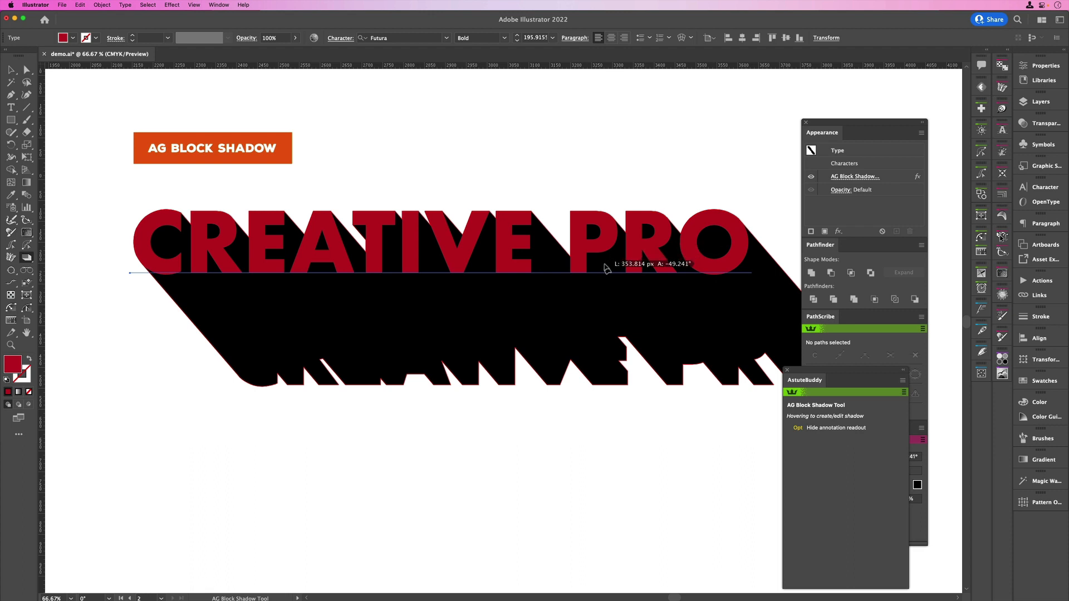
Move the AstuteBuddy panel upward so the AG Block Shadow settings are uncovered
{"action": "scroll", "coordinate": [606, 268], "scroll_direction": "right", "scroll_amount": 2}
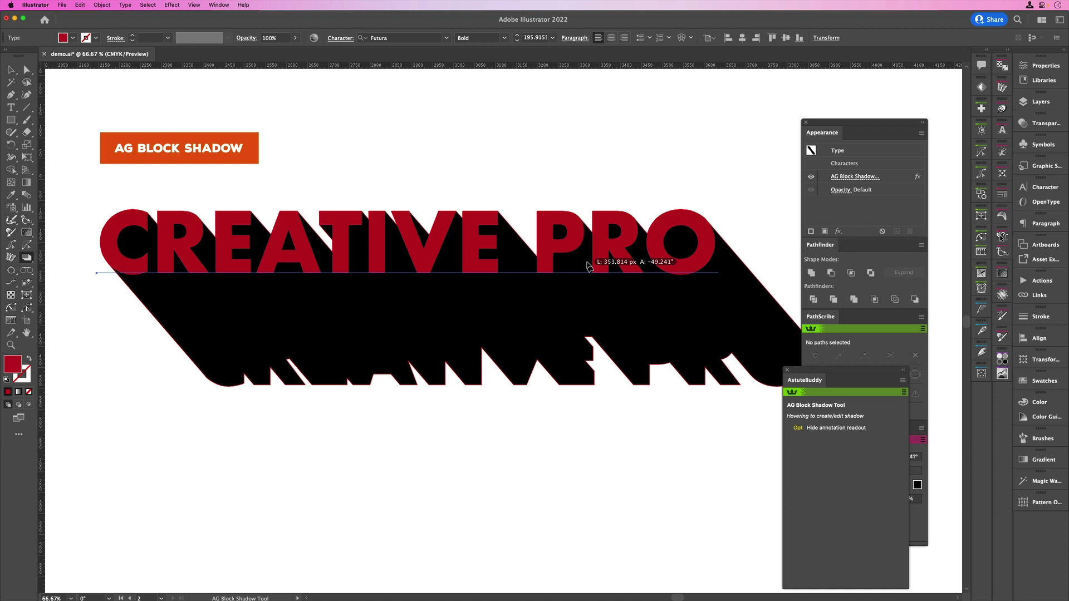
{"action": "scroll", "coordinate": [587, 266], "scroll_direction": "right", "scroll_amount": 1}
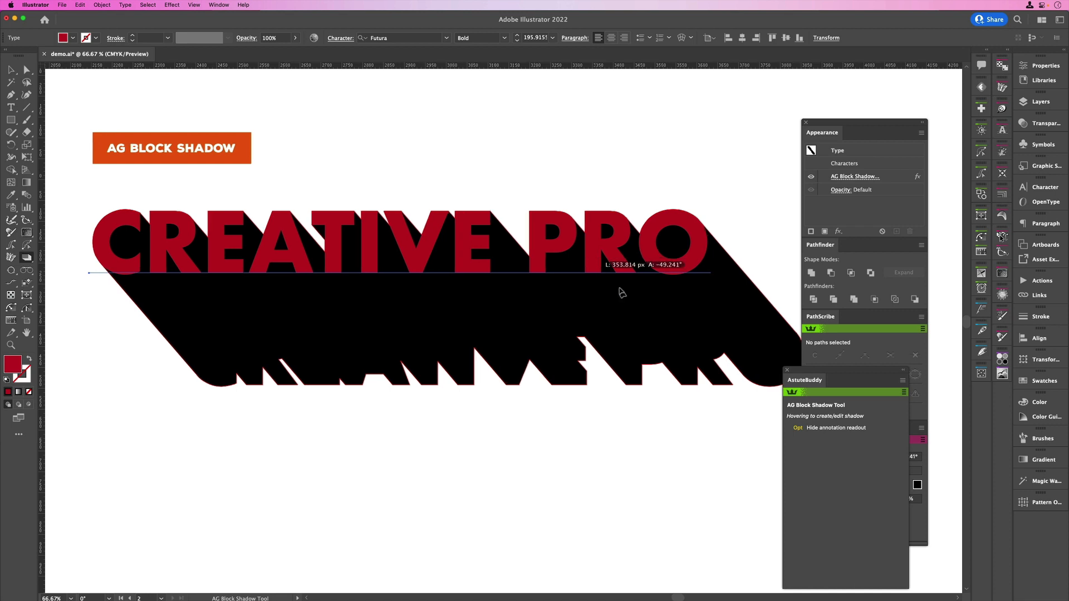
{"action": "left_click_drag", "start_coordinate": [809, 373], "coordinate": [870, 100]}
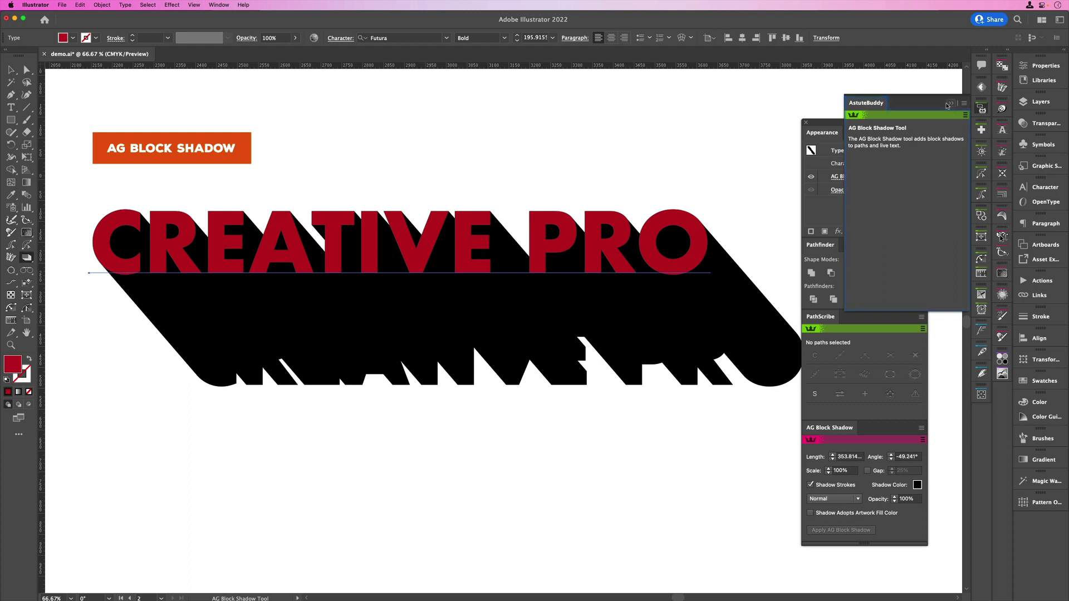
Select the red CREATIVE PRO text with the AG Block Shadow and convert it to outlines
{"action": "left_click", "coordinate": [11, 70]}
{"action": "left_click", "coordinate": [189, 245]}
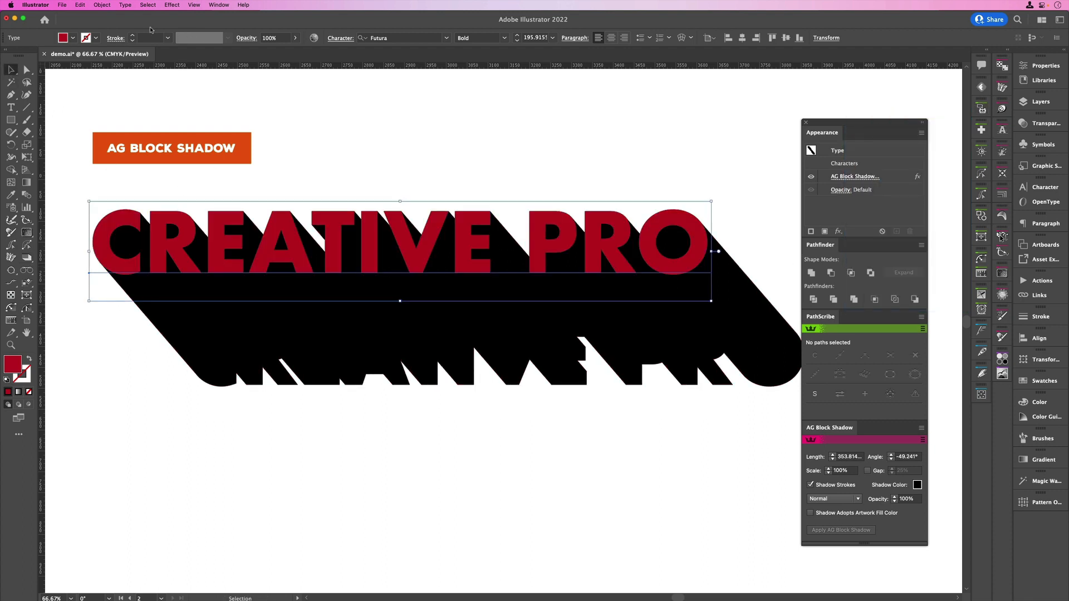
{"action": "left_click", "coordinate": [125, 5]}
{"action": "left_click", "coordinate": [140, 178]}
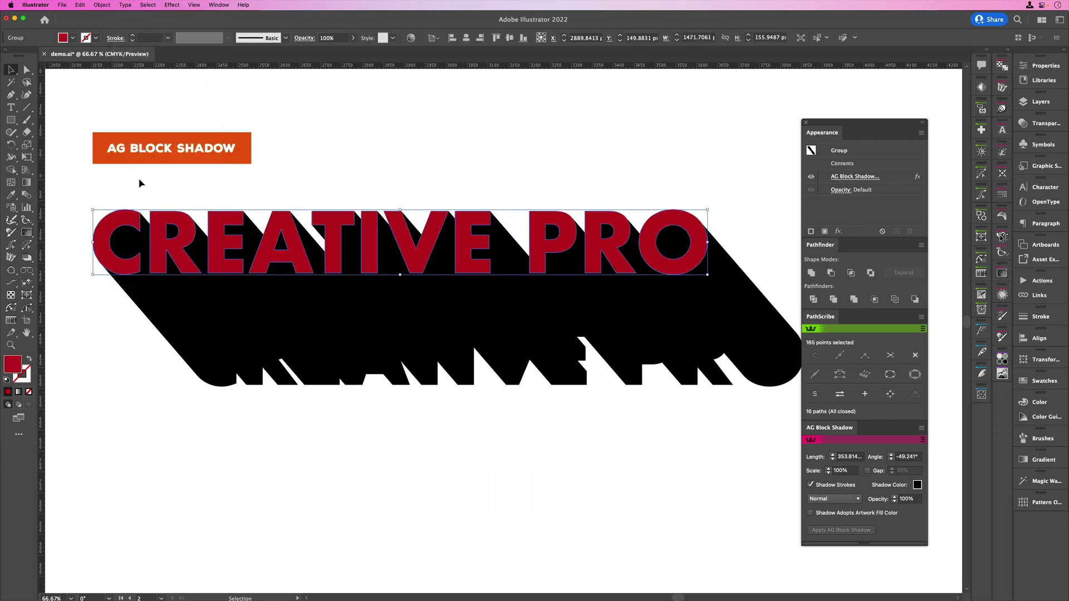
Expand the appearance of the outlined CREATIVE PRO group so its AG Block Shadow becomes editable paths
{"action": "left_click_drag", "start_coordinate": [339, 422], "coordinate": [232, 243]}
{"action": "left_click", "coordinate": [104, 5]}
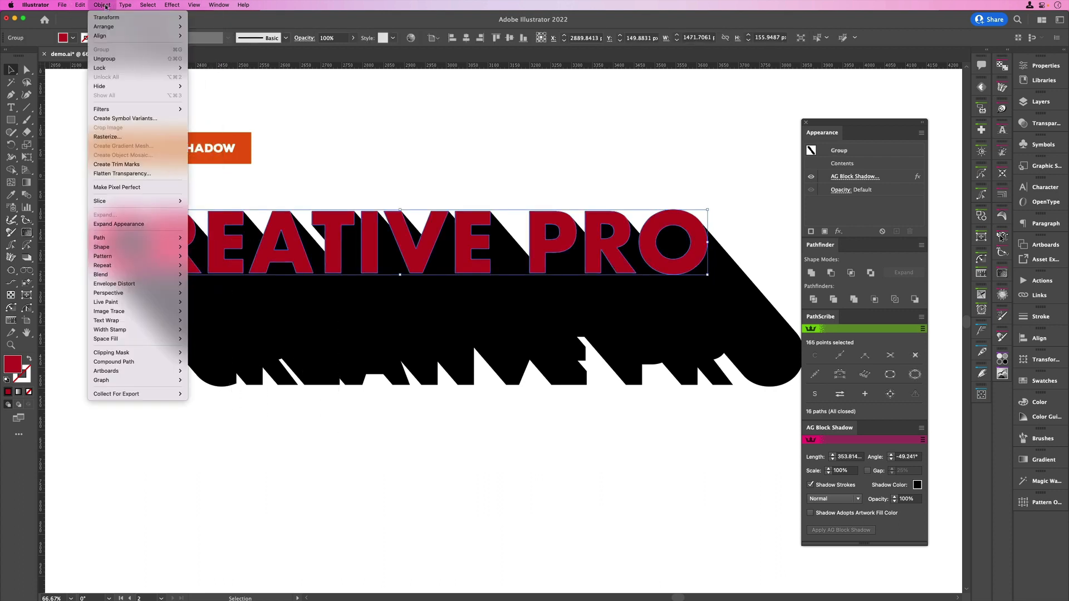
{"action": "left_click", "coordinate": [124, 223]}
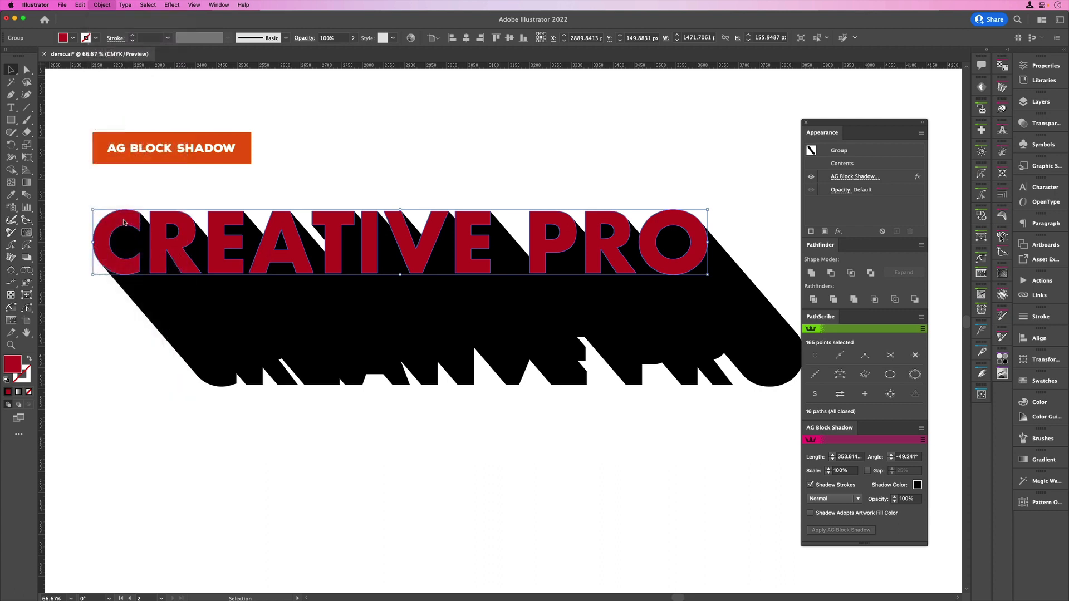
{"action": "left_click", "coordinate": [103, 5]}
{"action": "left_click", "coordinate": [126, 218]}
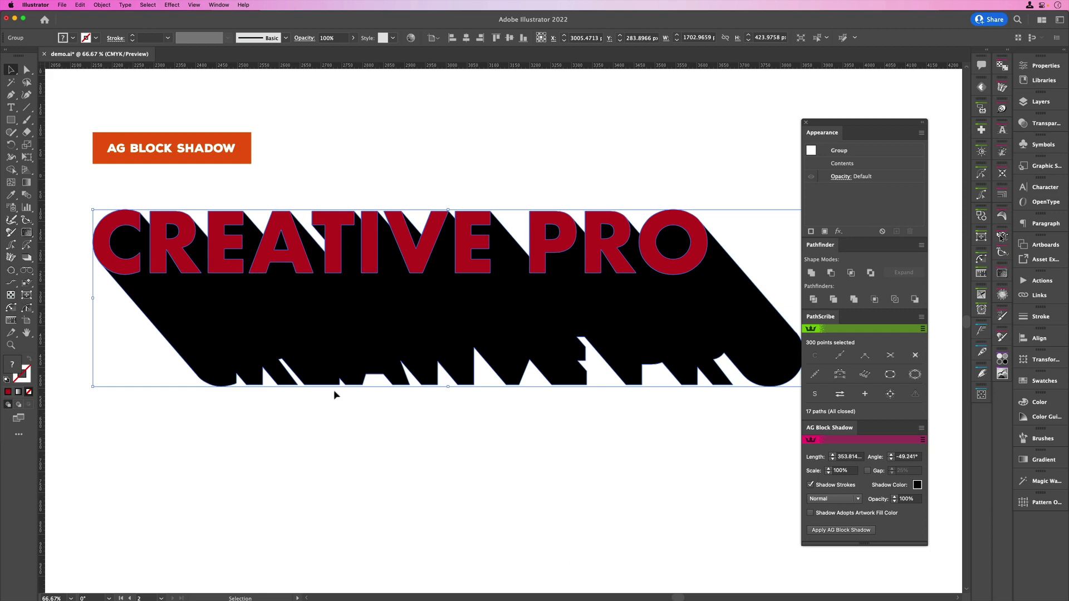
Examine the anchor points of the expanded lettering and block shadow with Direct Selection and in Outline view, and return to Preview
{"action": "left_click", "coordinate": [26, 69]}
{"action": "left_click", "coordinate": [77, 144]}
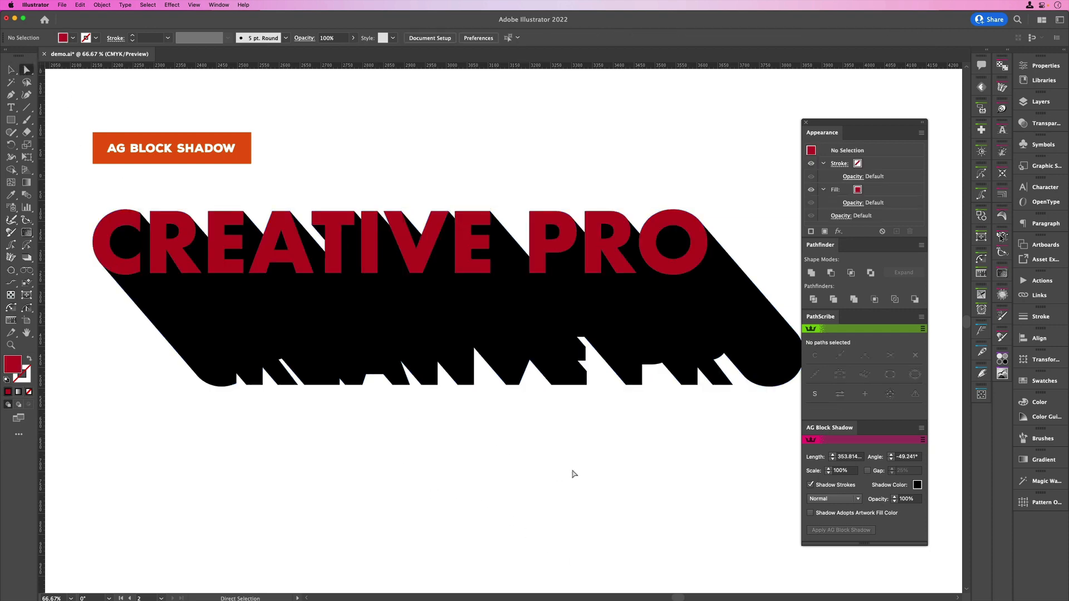
{"action": "left_click_drag", "start_coordinate": [587, 468], "coordinate": [424, 244]}
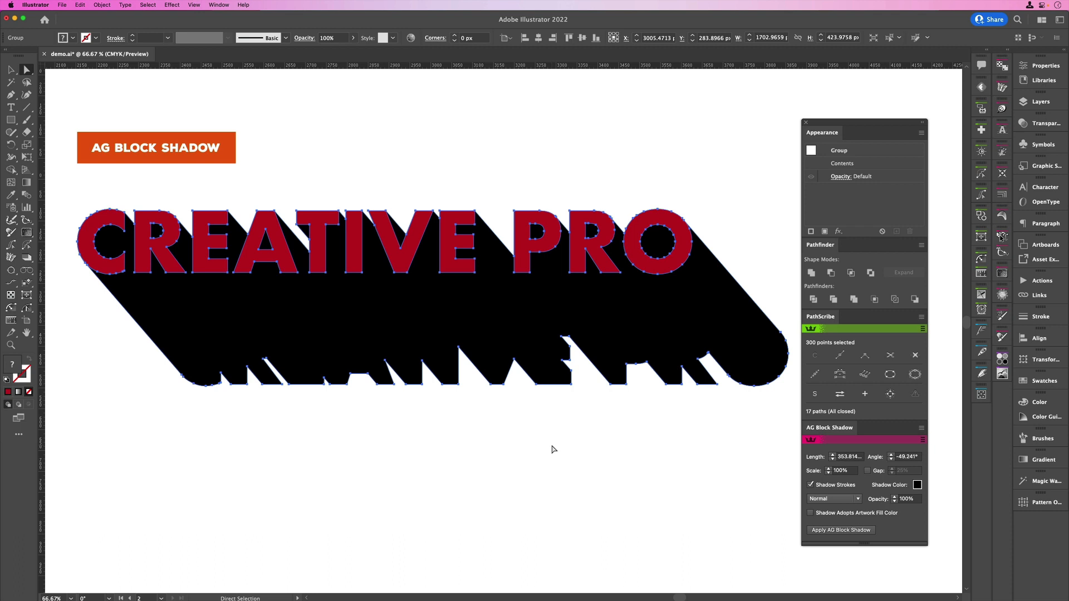
{"action": "key", "text": "super+y"}
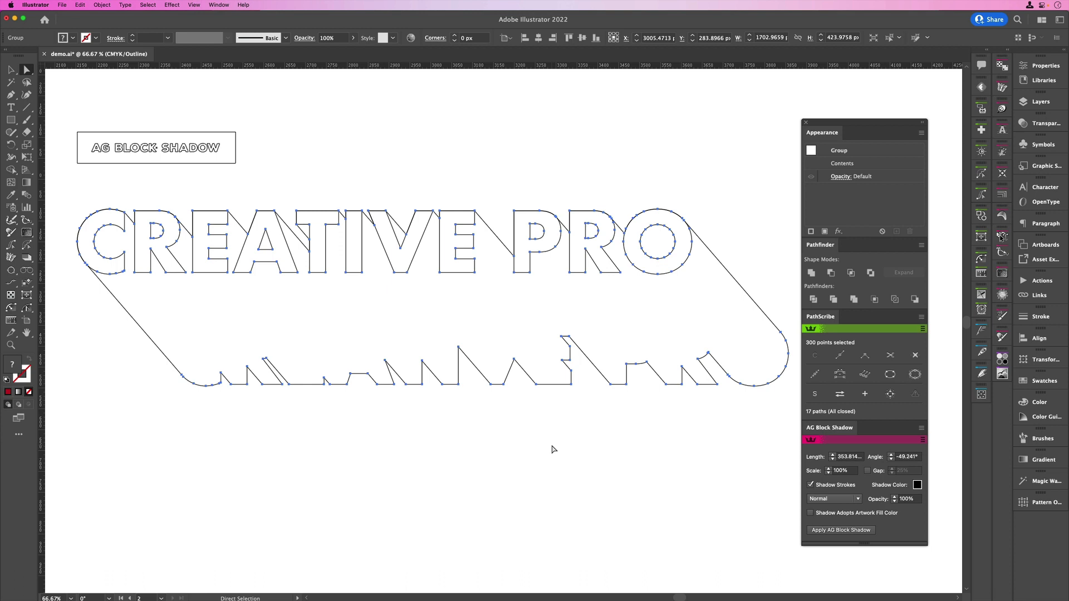
{"action": "key", "text": "super+y"}
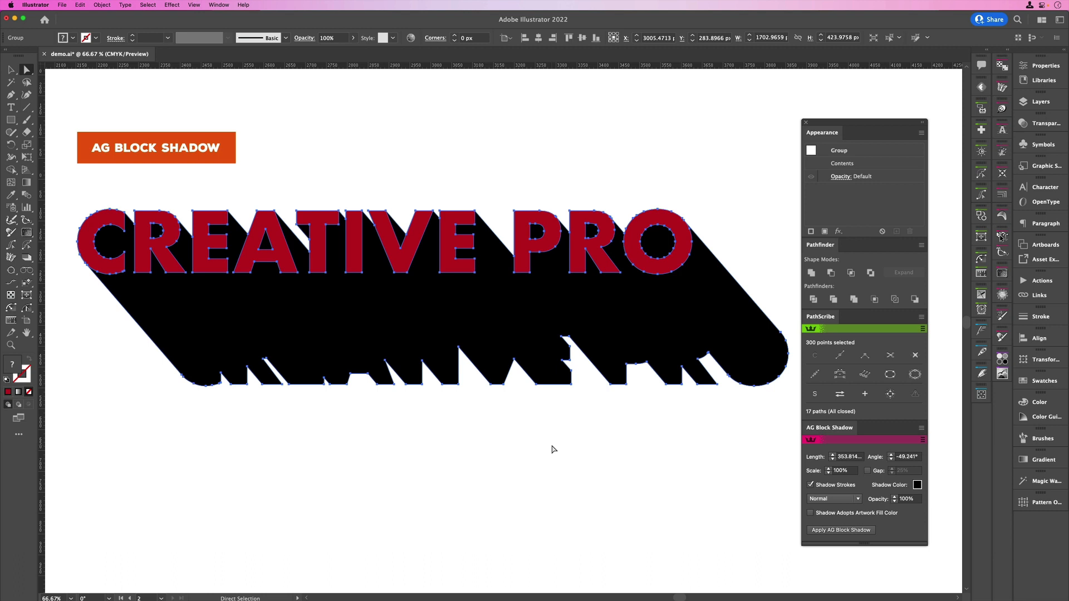